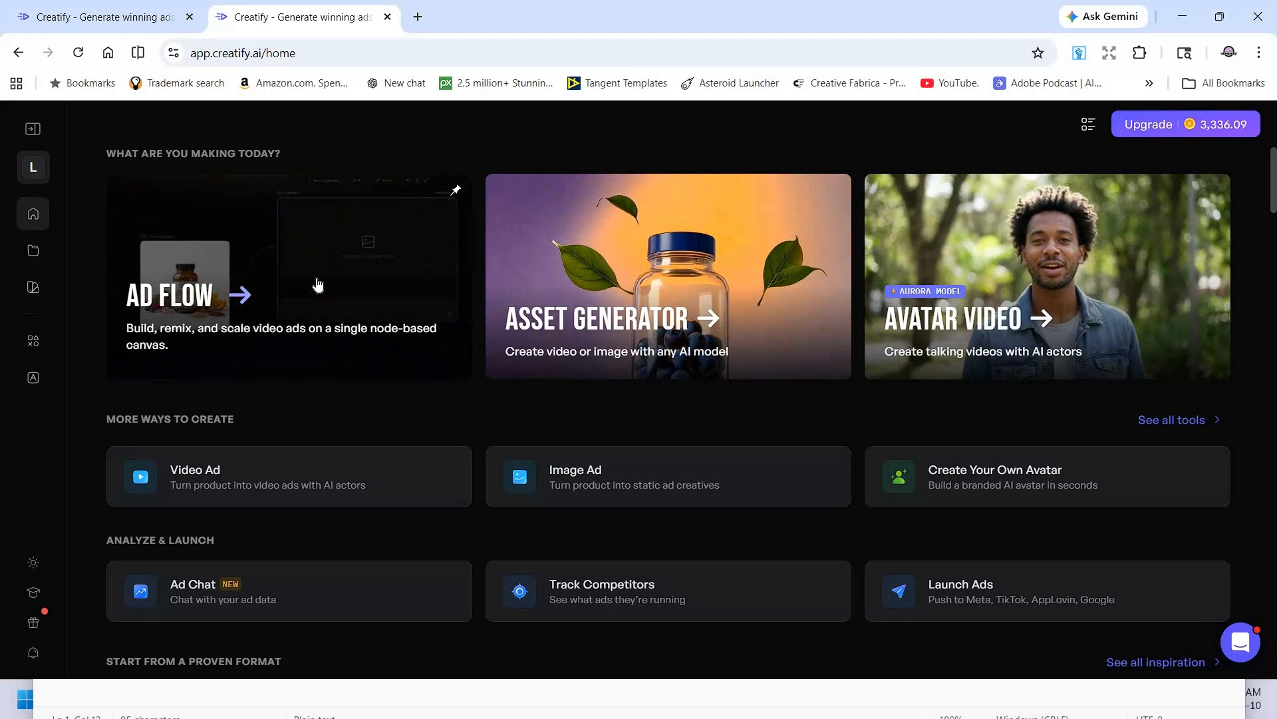
Open the Ad Flow workspace with a new untitled flow.
click(301, 274)
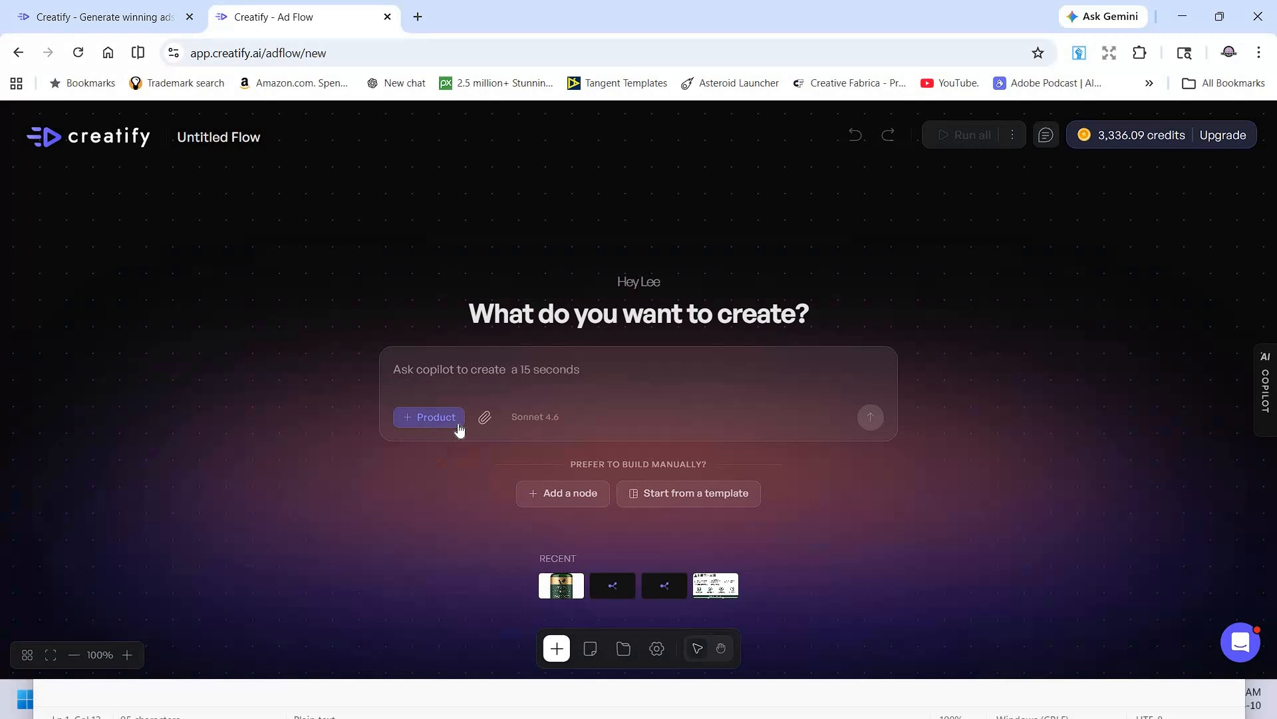
Copy the Notepad prompt asking for a 60-second Cogni-Calm demo with the avatar holding the bottle, and try it as the copilot request.
key(alt+Tab)
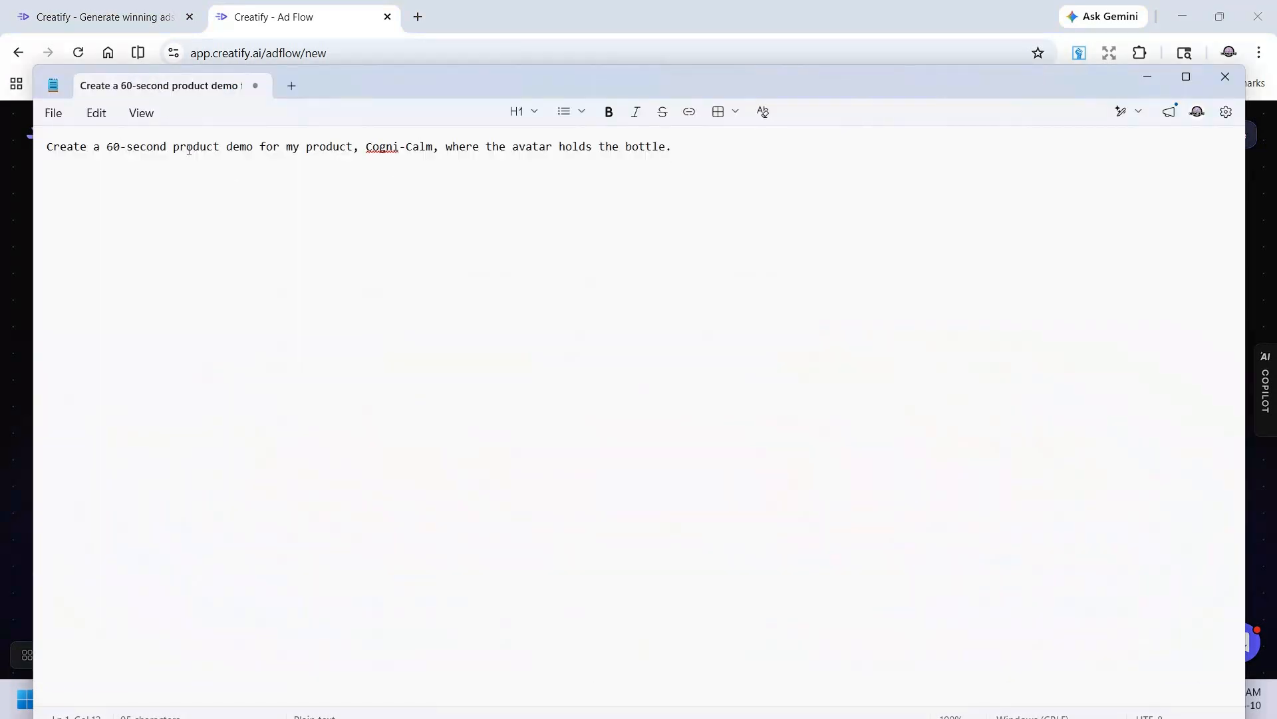
drag(47, 147, 686, 158)
key(ctrl+c)
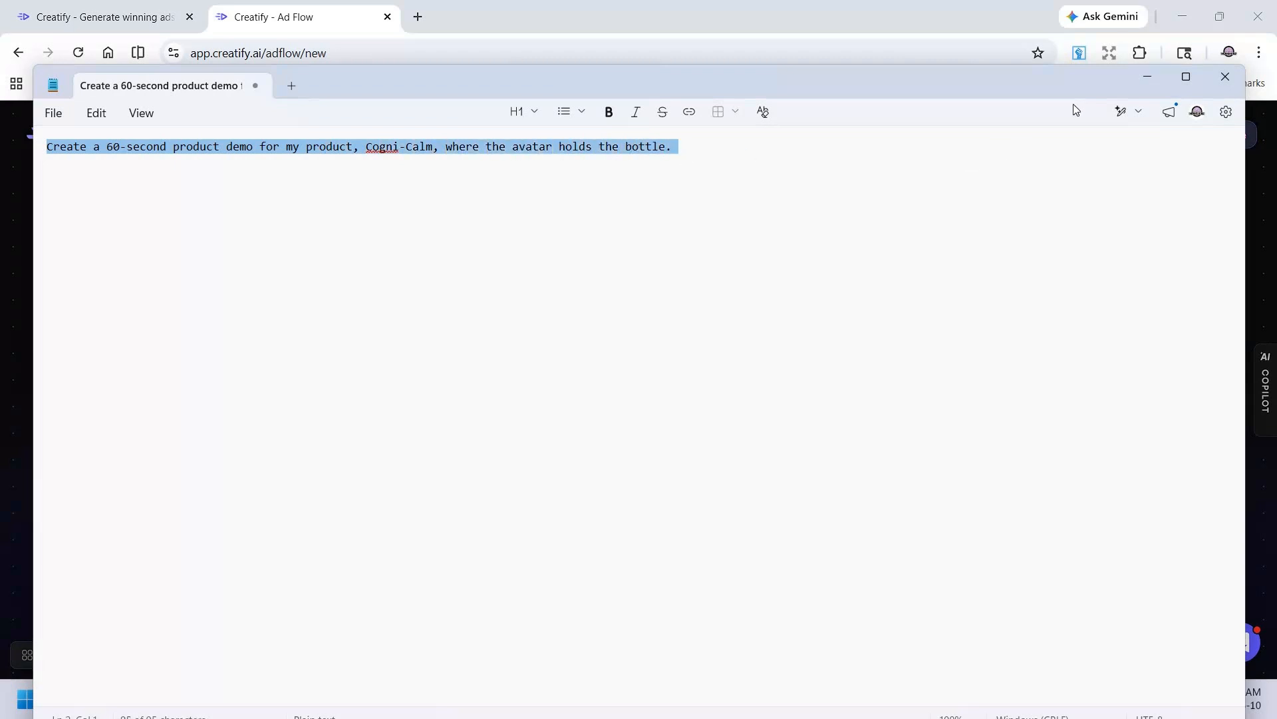
click(1145, 80)
key(ctrl+v)
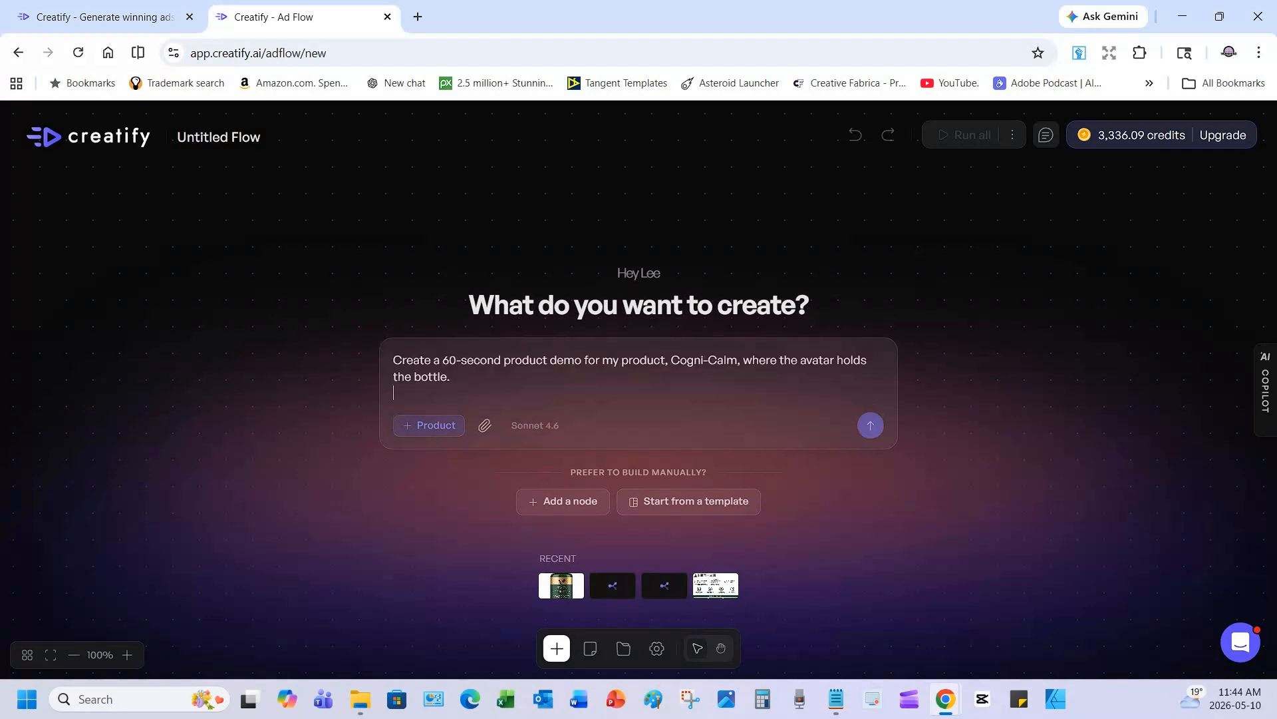
key(BackSpace)
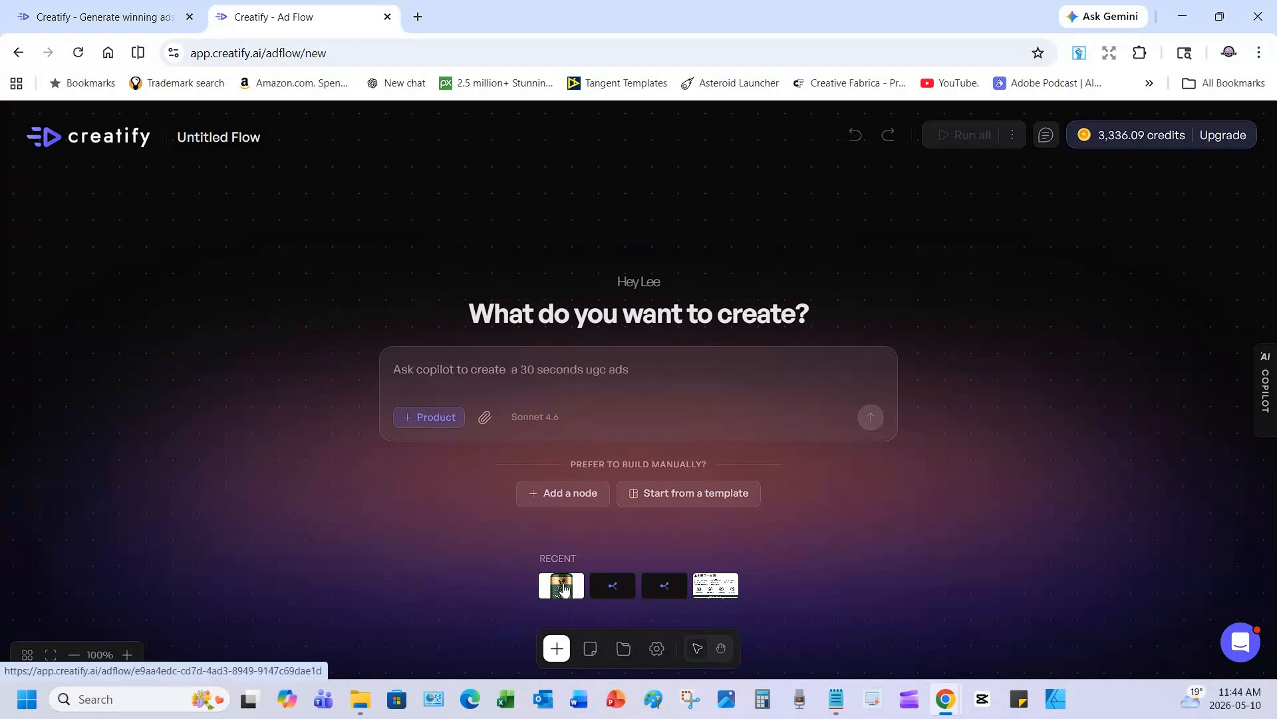
Open the recent flow with the green bottle thumbnail and select its Cogni-Calm bottle image node.
click(563, 588)
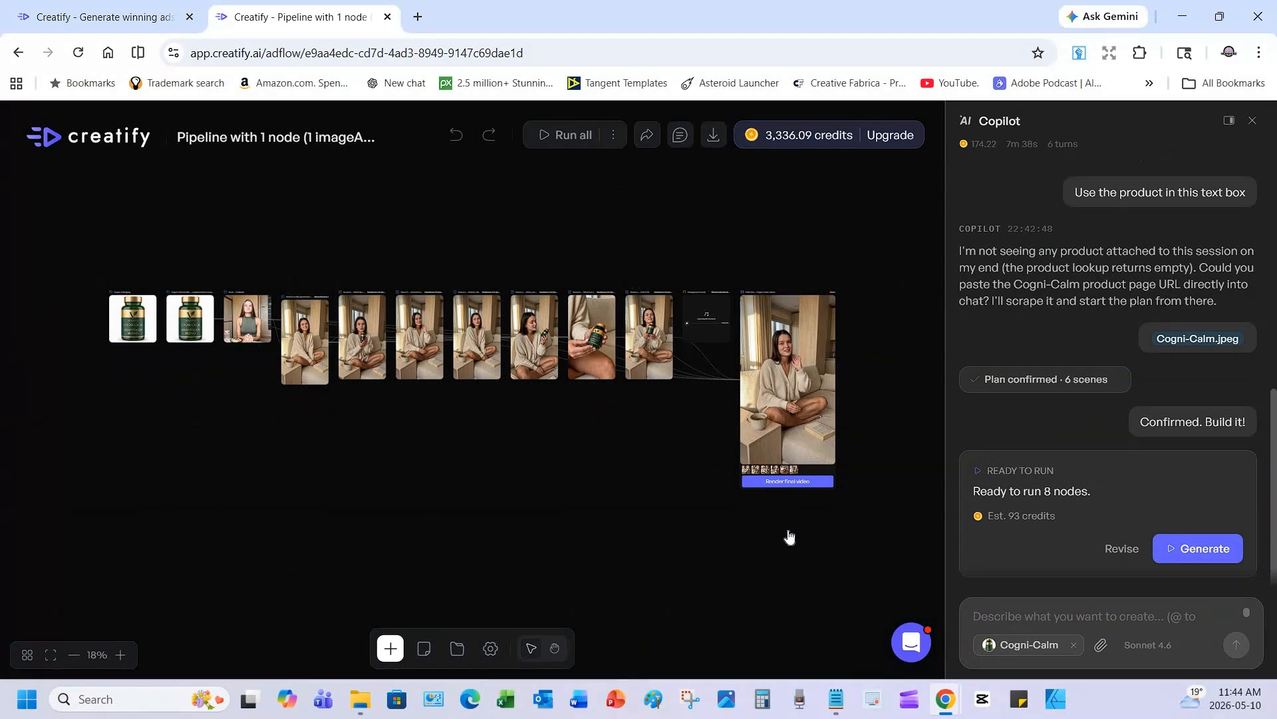
scroll(796, 535, down, 1)
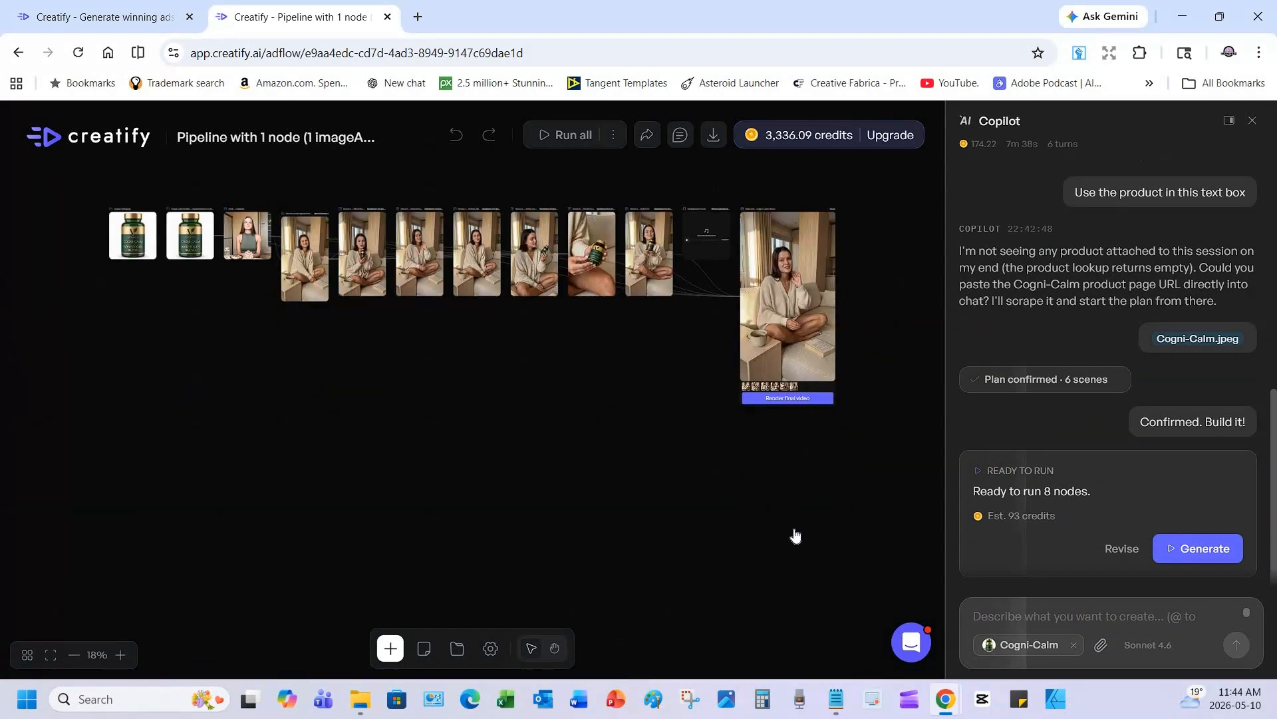
scroll(795, 536, up, 1)
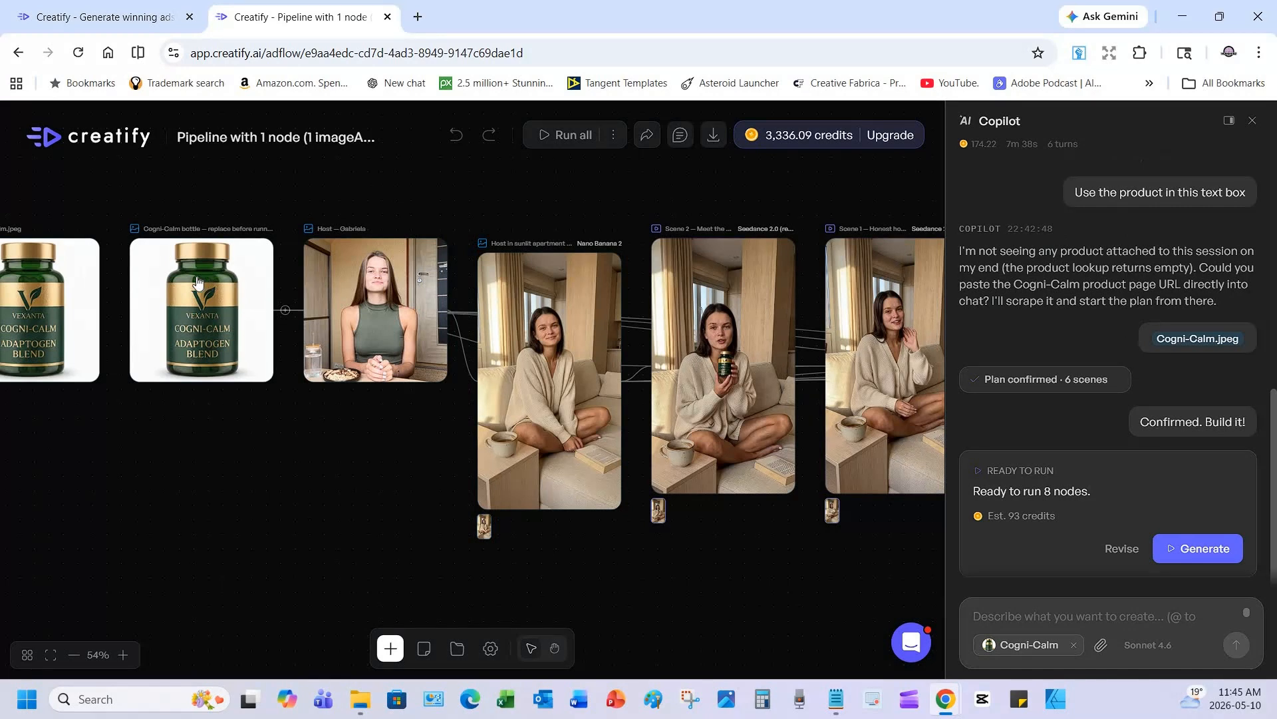
click(202, 319)
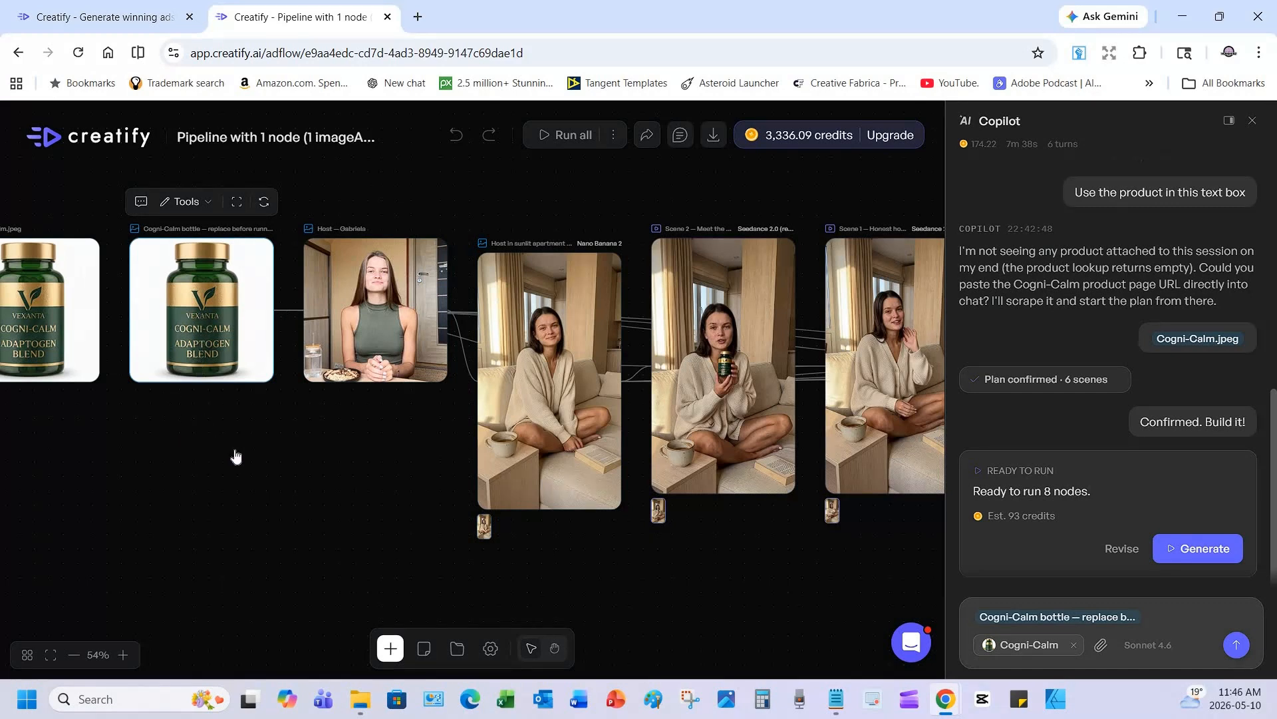
Look through the flow's scene nodes up to the Final 60s — Cogni-Calm demo node and play its video.
scroll(260, 441, down, 5)
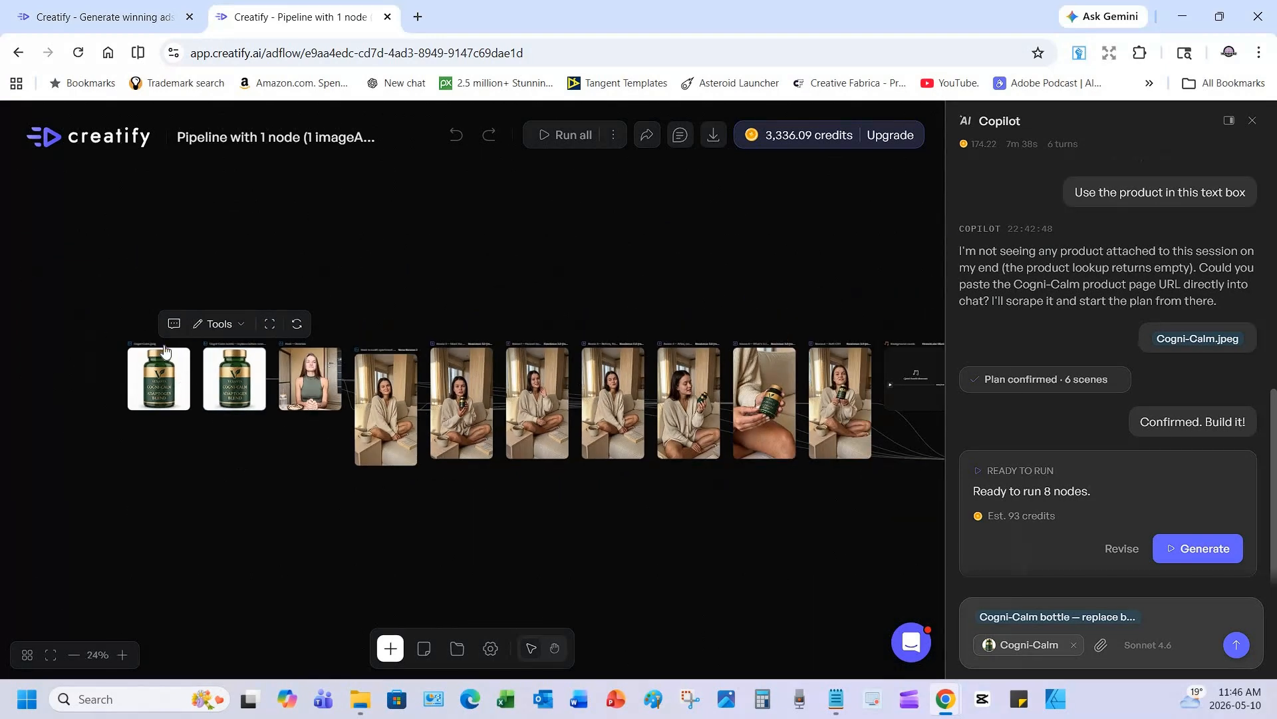
scroll(503, 445, down, 3)
scroll(572, 439, up, 2)
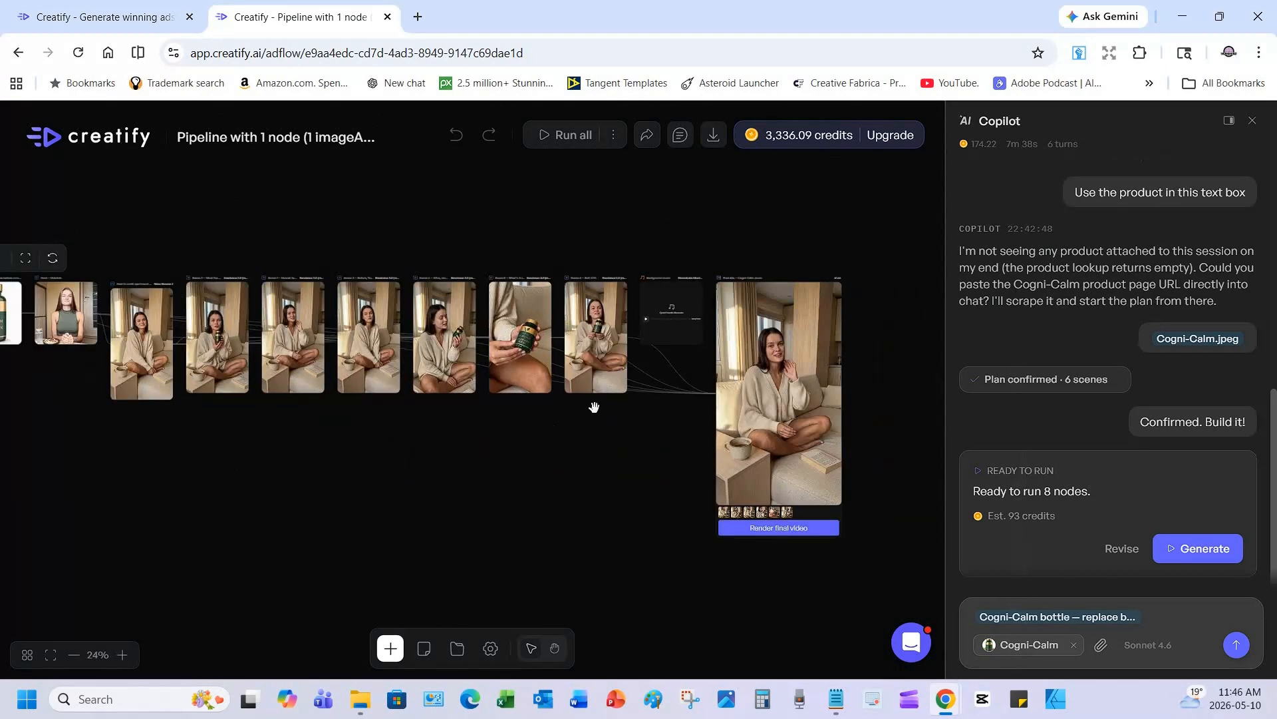
scroll(679, 326, up, 6)
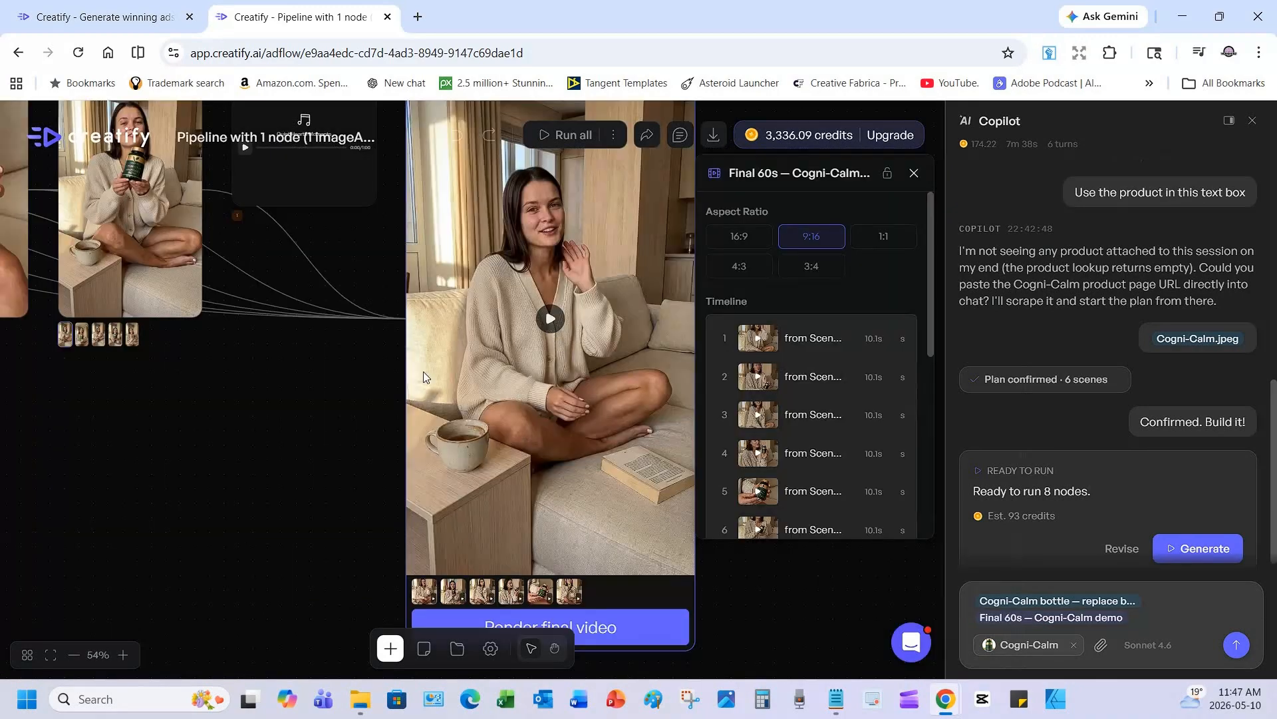
click(423, 377)
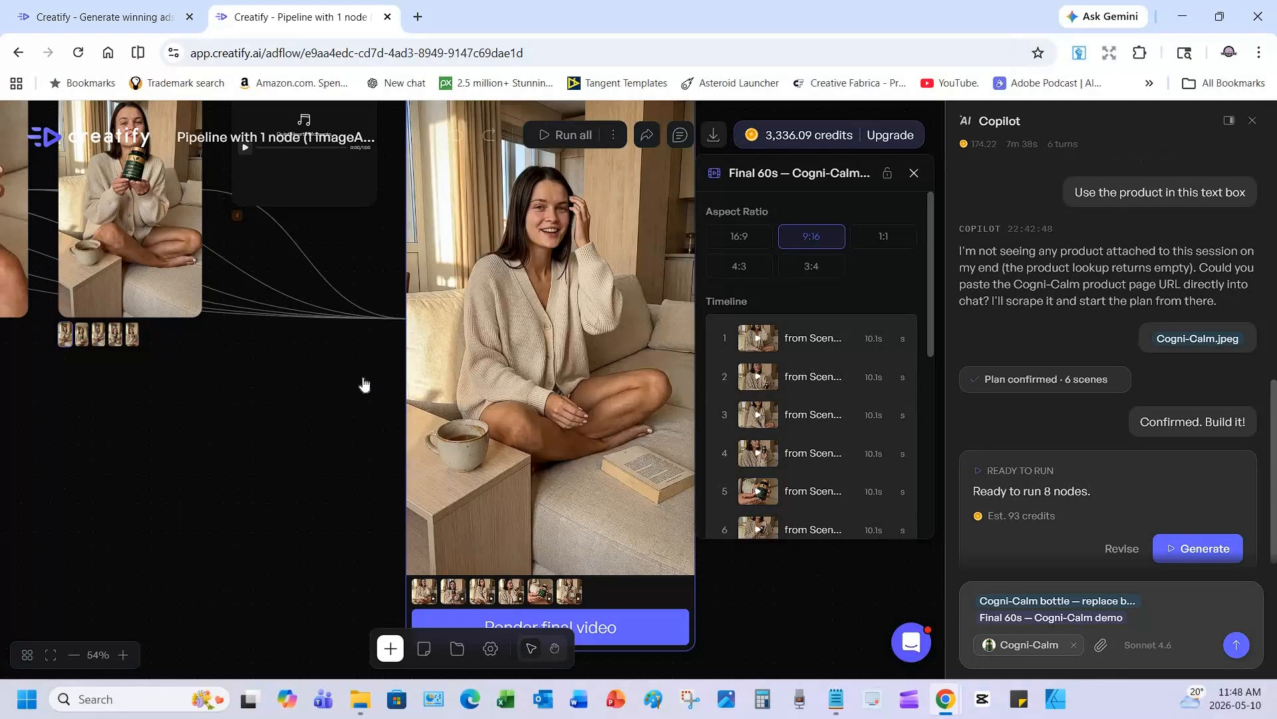
Select the Scene 6 — Soft CTA node and enlarge its prompt box to read more of the scene prompt.
scroll(365, 379, down, 3)
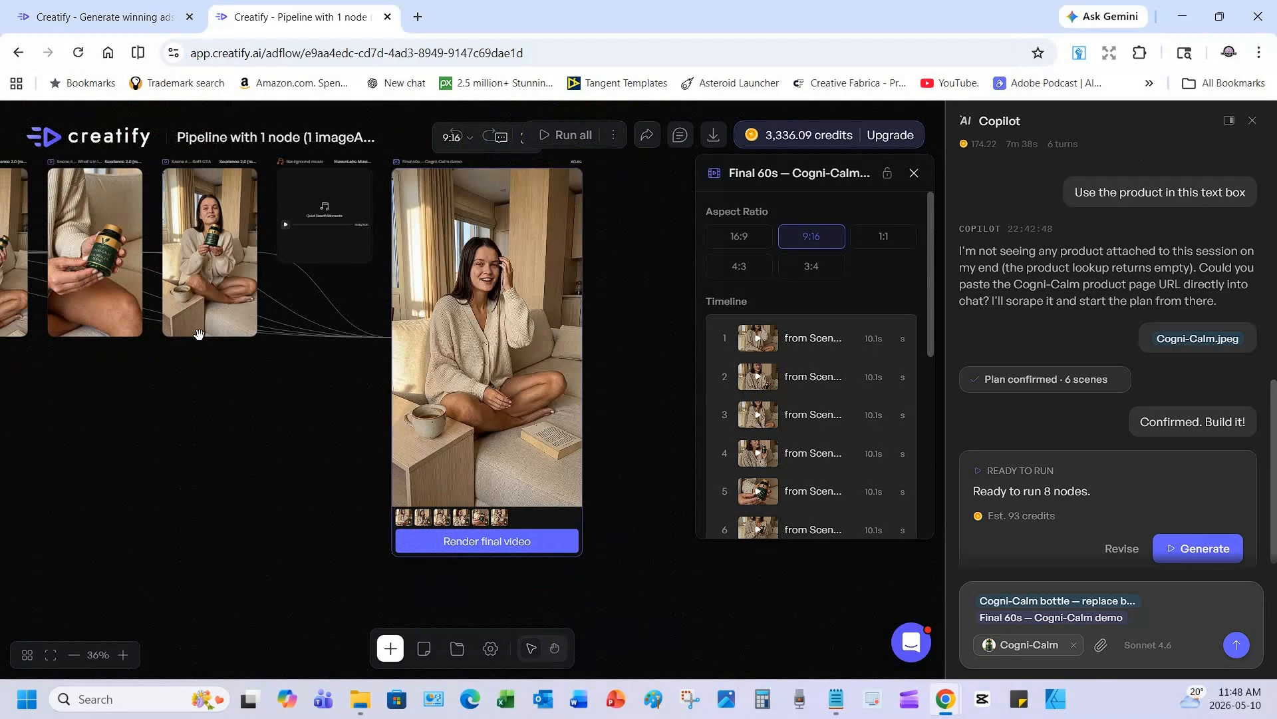
scroll(164, 318, up, 3)
scroll(220, 322, up, 5)
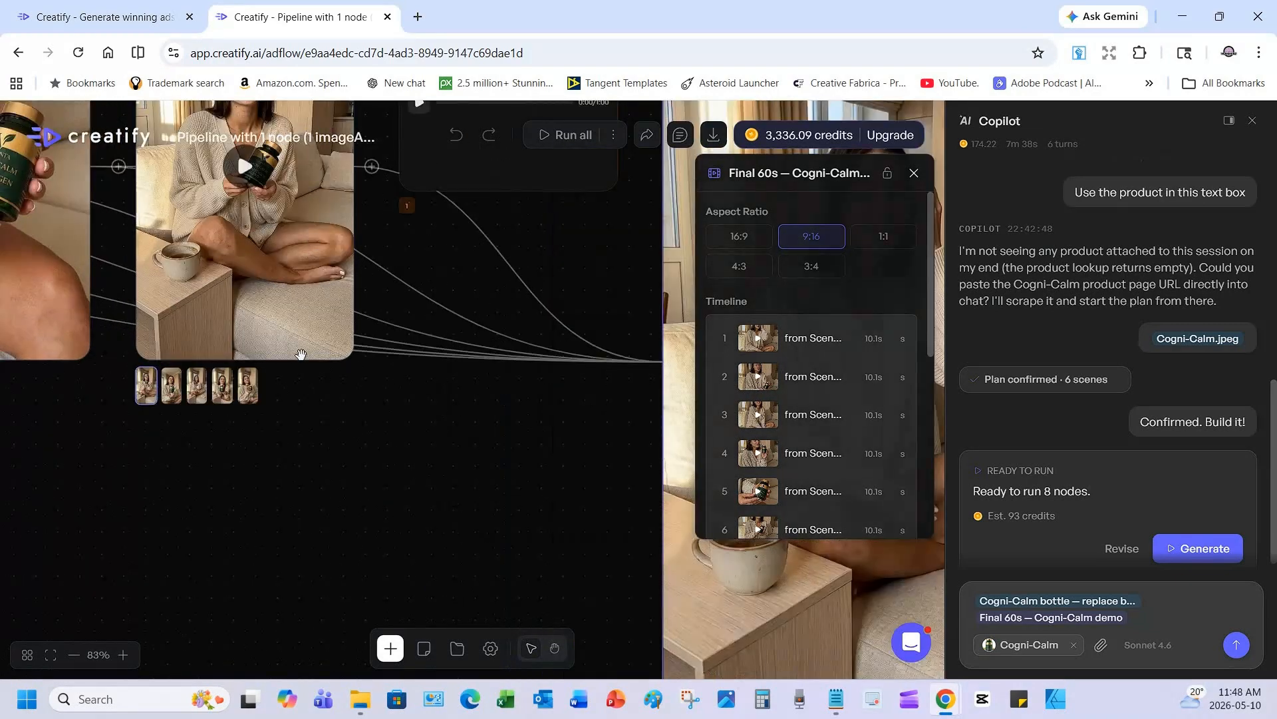
click(221, 322)
drag(251, 564, 250, 656)
scroll(299, 565, down, 1)
scroll(408, 499, down, 4)
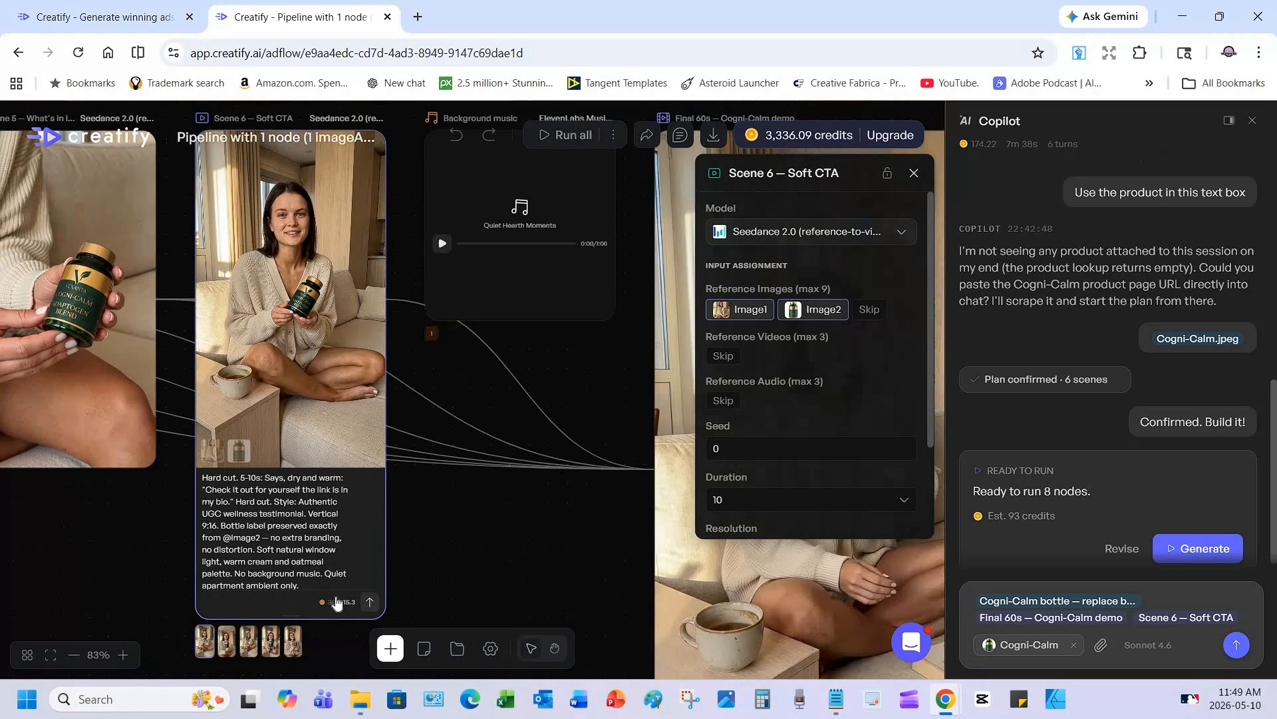
scroll(322, 602, up, 3)
scroll(324, 589, up, 3)
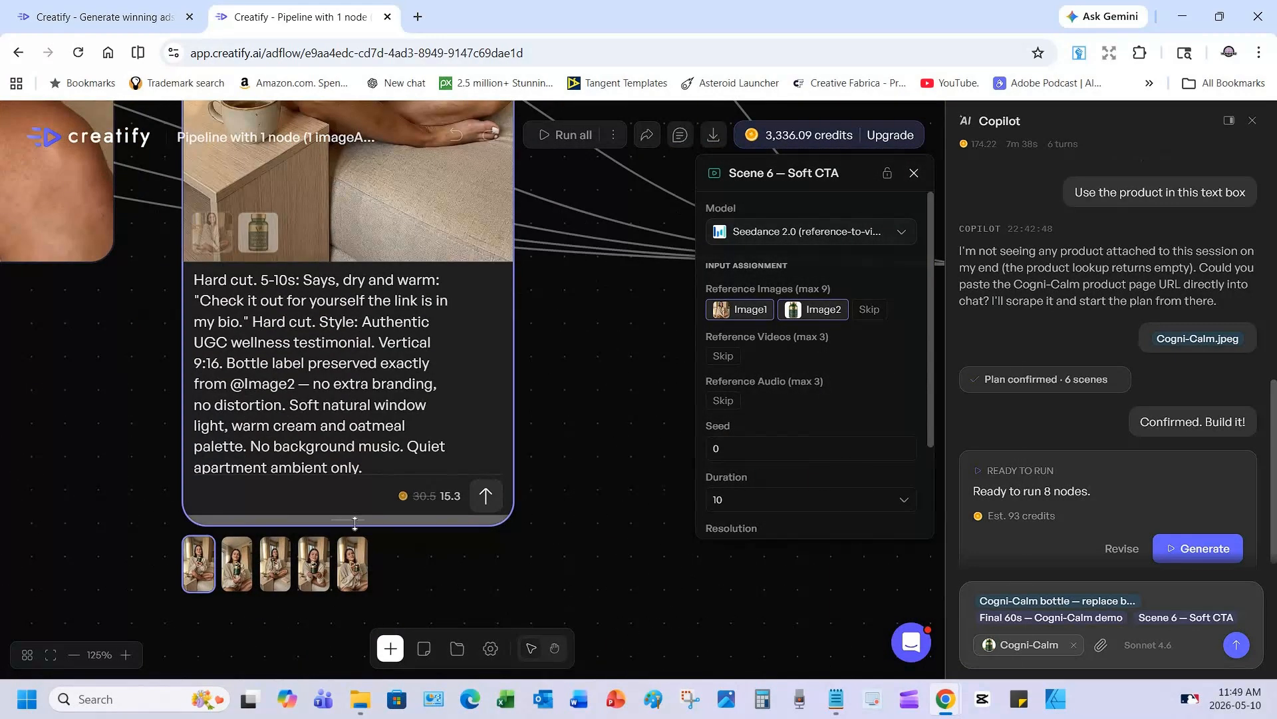
drag(353, 572, 346, 616)
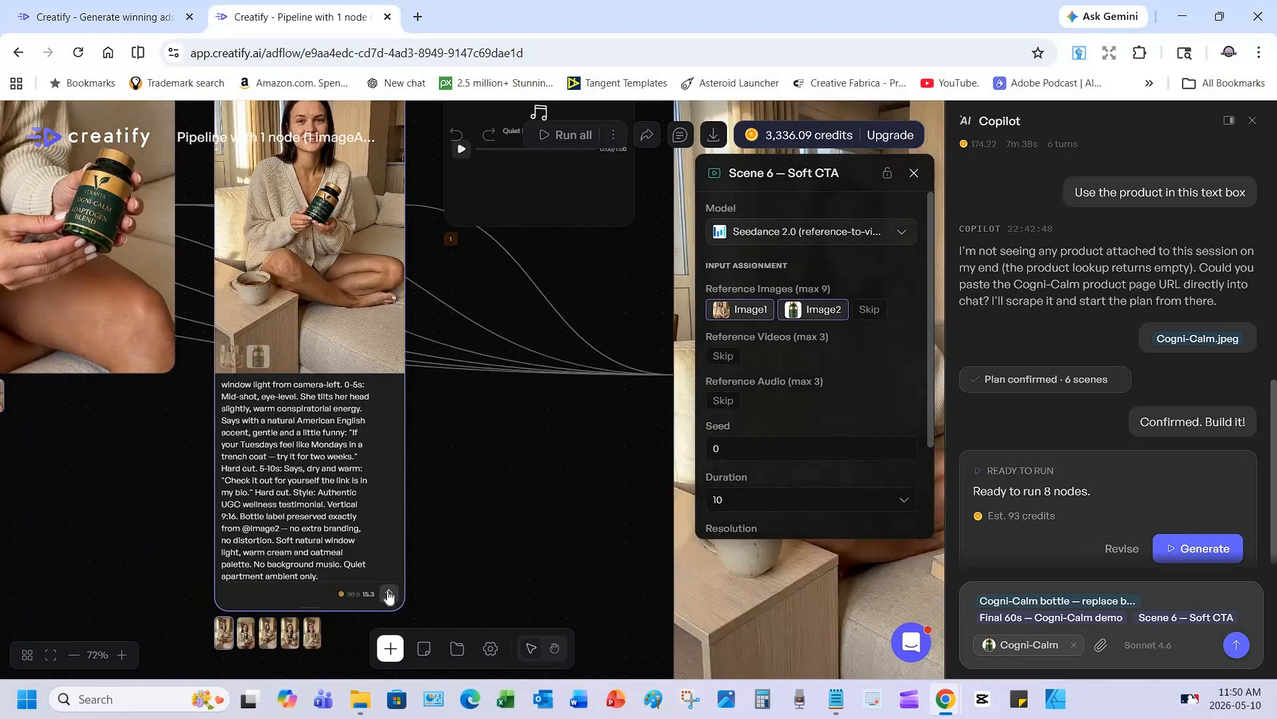
Regenerate the Scene 6 — Soft CTA clip from its existing prompt and play the new version.
click(389, 594)
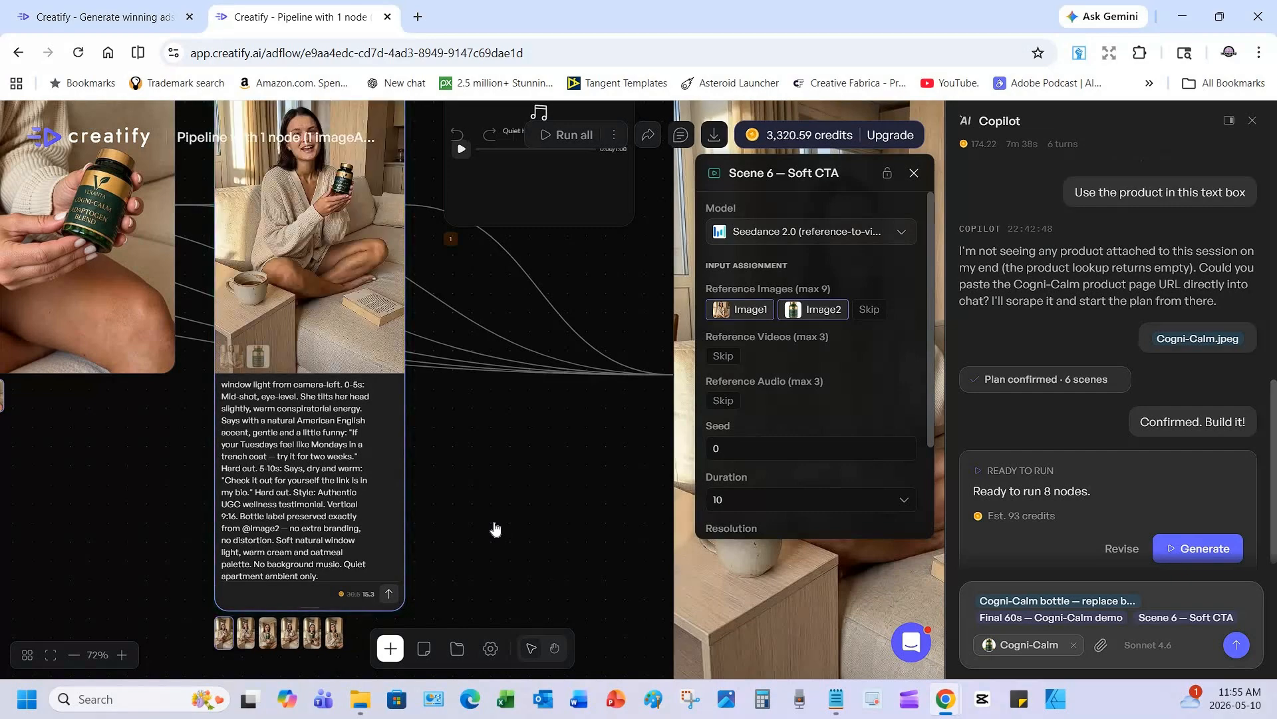
scroll(495, 527, up, 3)
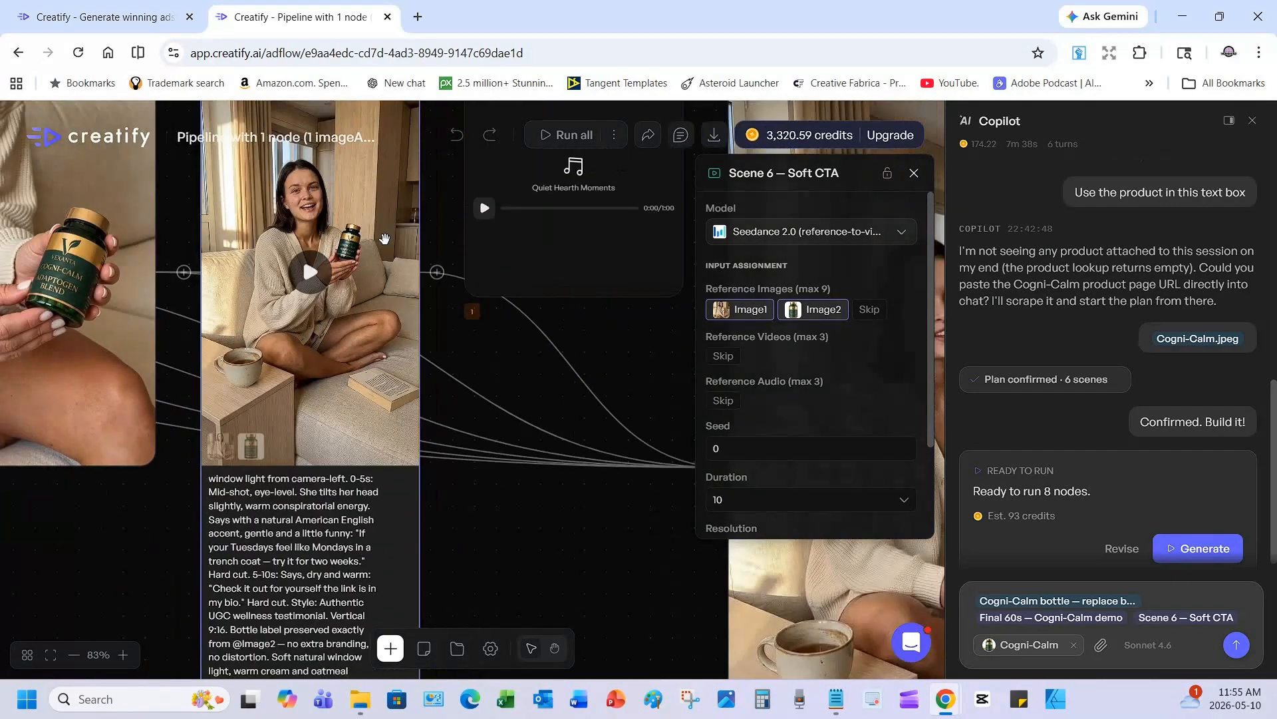
scroll(377, 253, up, 2)
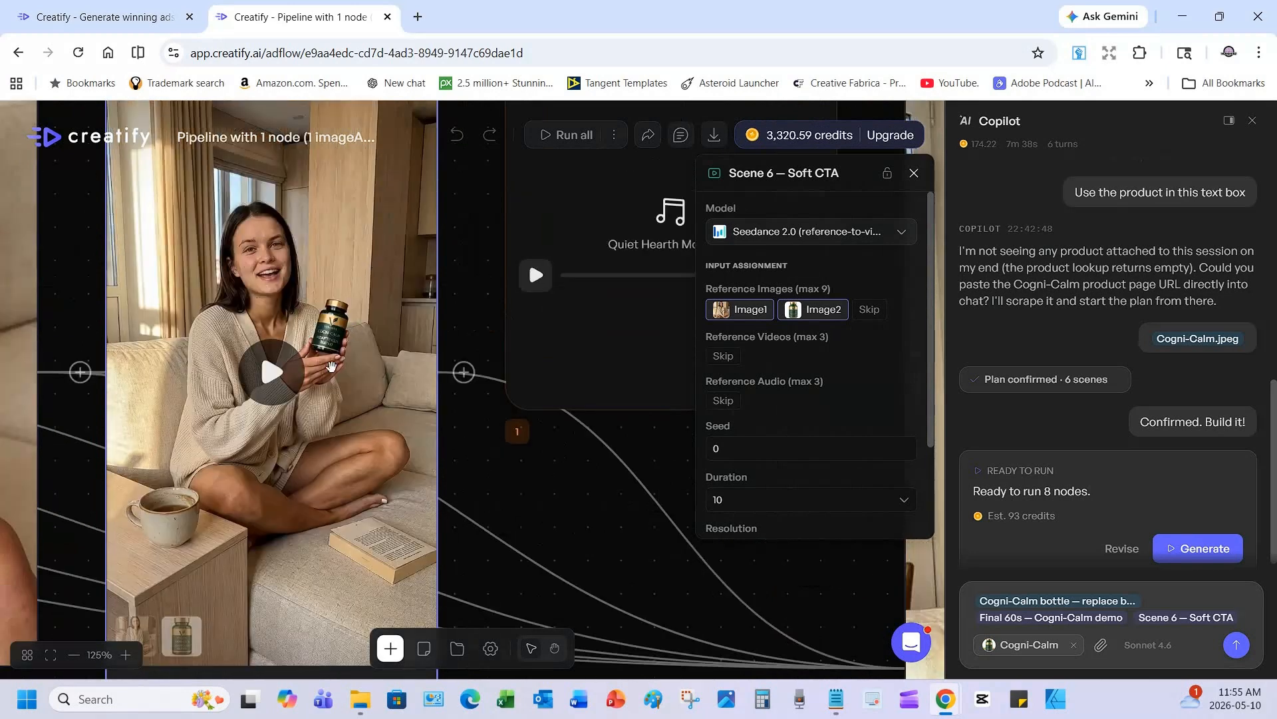
click(323, 396)
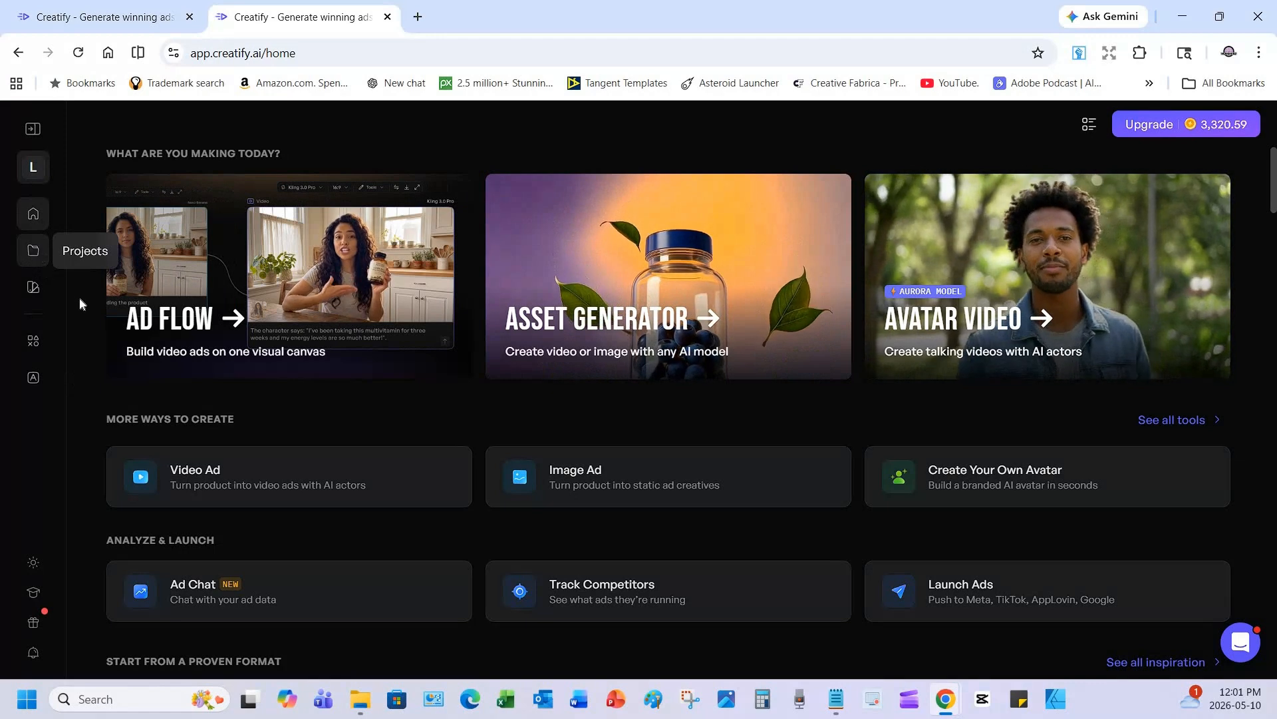
Open the Projects list and show the available actions for the Final 60s — Cogni-Calm demo video.
click(35, 251)
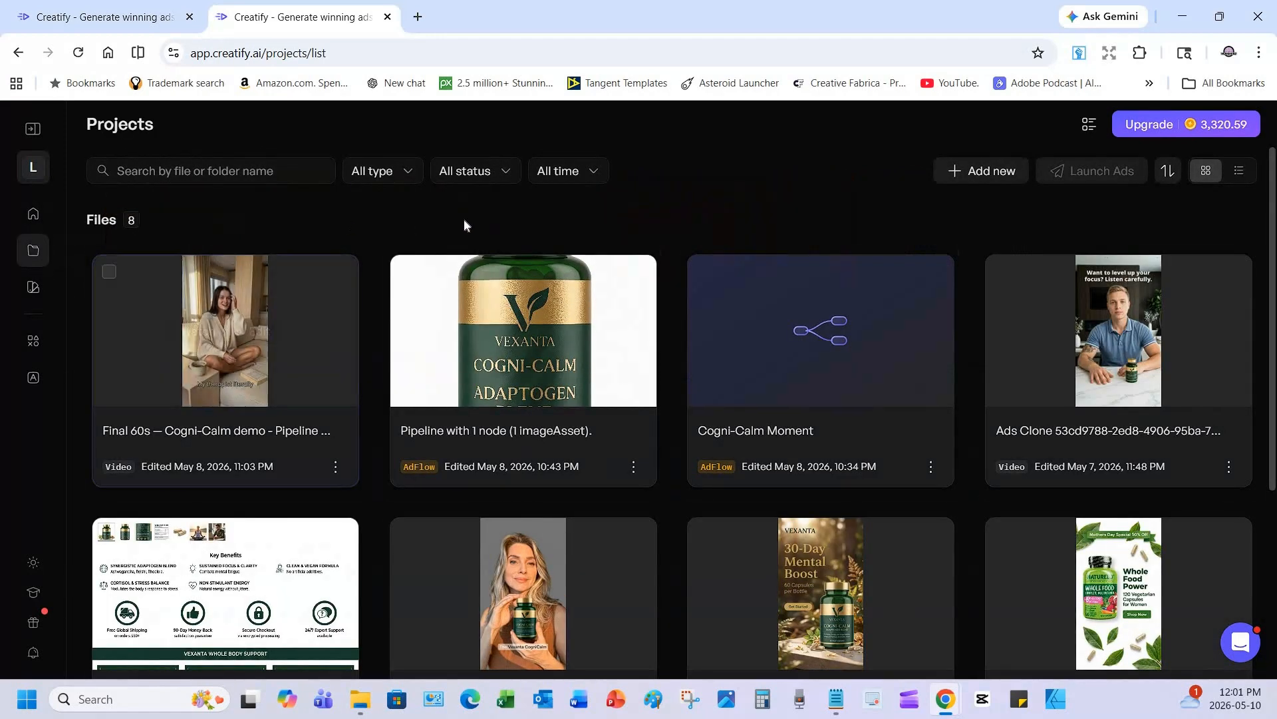
click(337, 468)
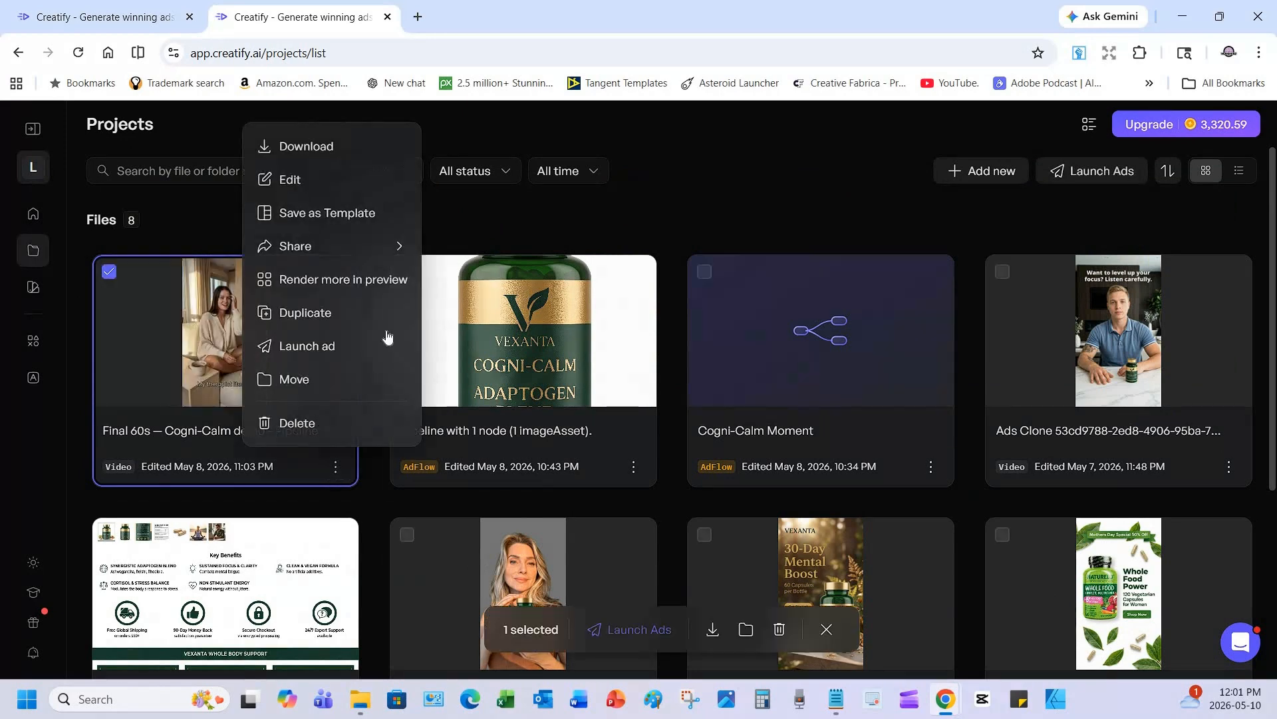